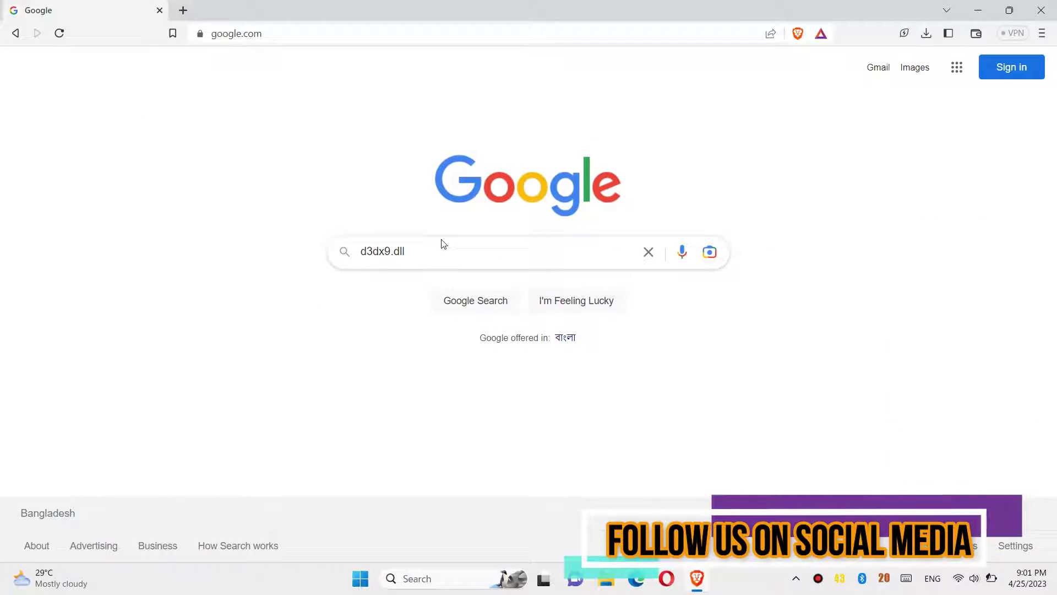
- Run a Google search for d3dx9.dll
click(440, 248)
key(Return)
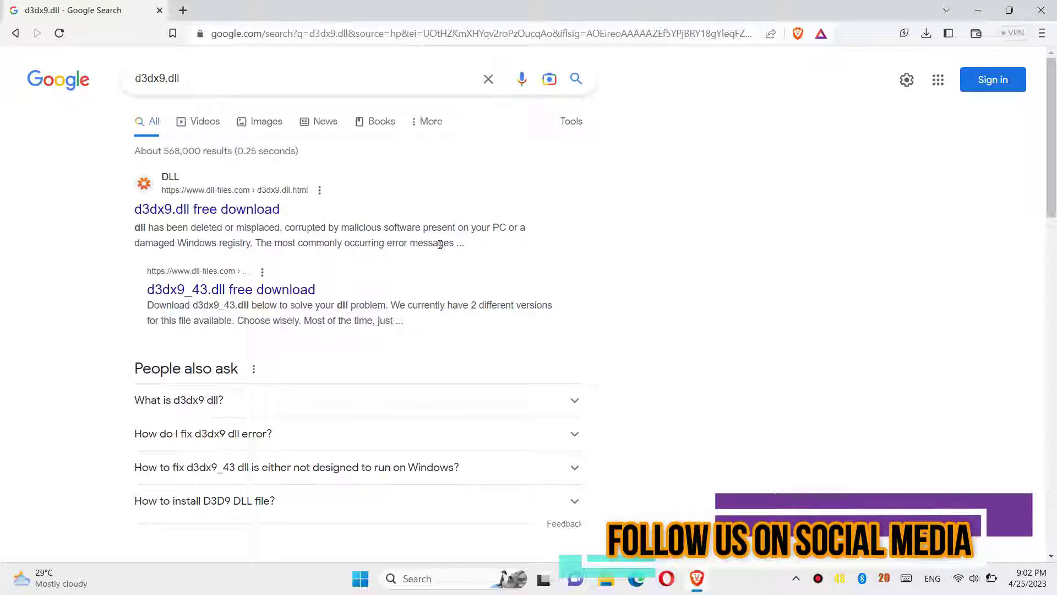
scroll(439, 247, down, 5)
scroll(439, 247, down, 3)
scroll(439, 248, down, 5)
scroll(439, 248, down, 3)
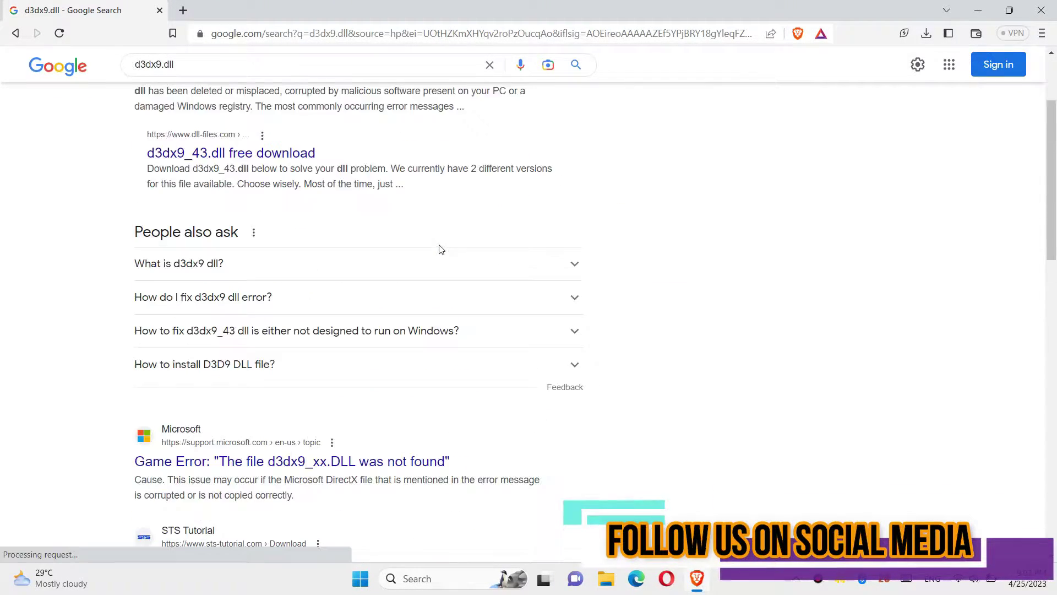
scroll(440, 248, up, 10)
- Download and save d3dx9.zip from the dll-files.com d3dx9.dll page
click(217, 210)
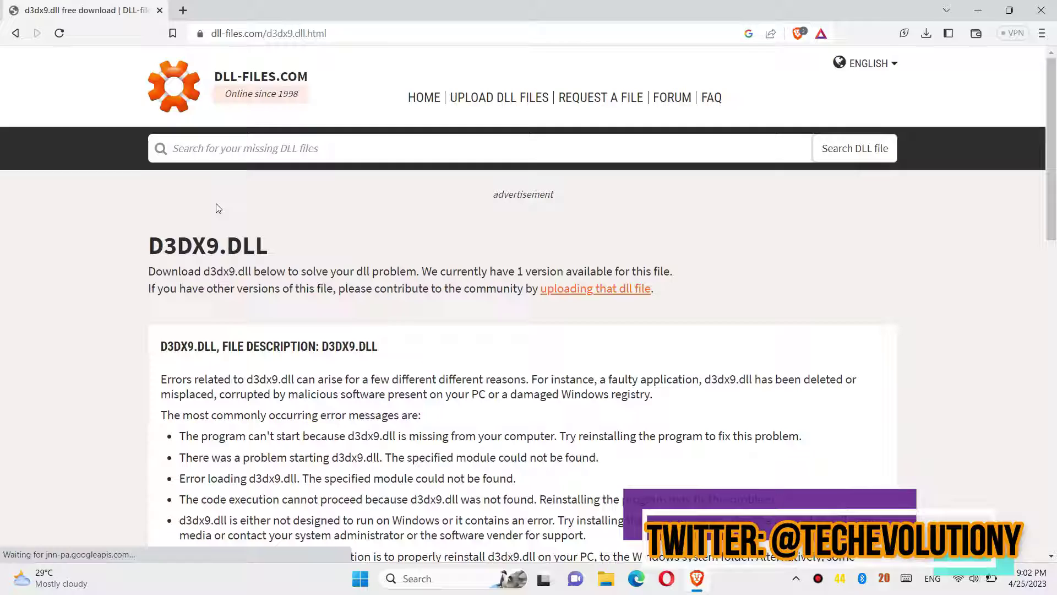
scroll(217, 210, down, 3)
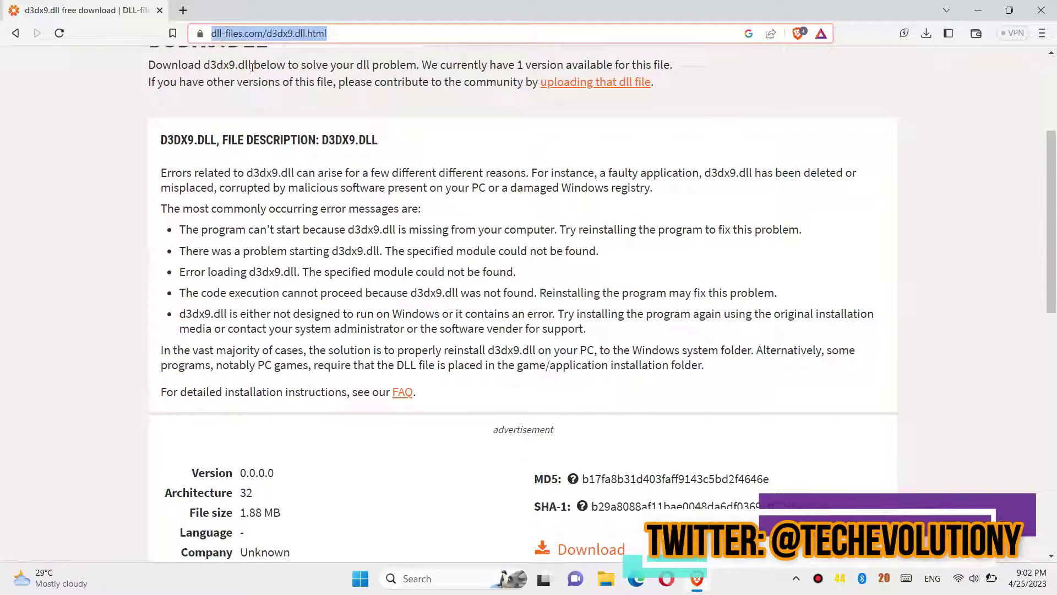
scroll(516, 383, down, 2)
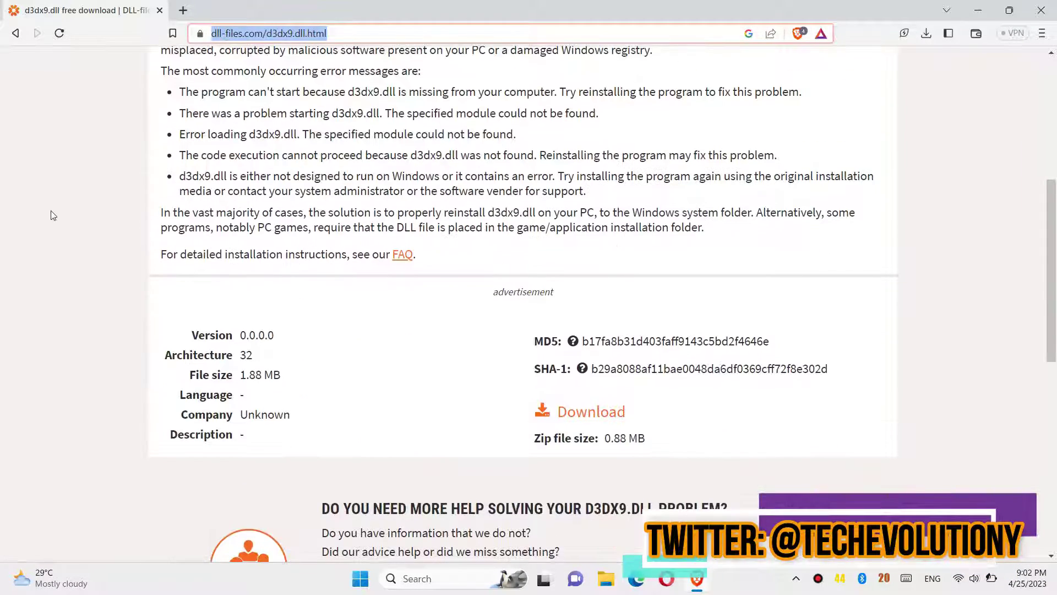
click(598, 411)
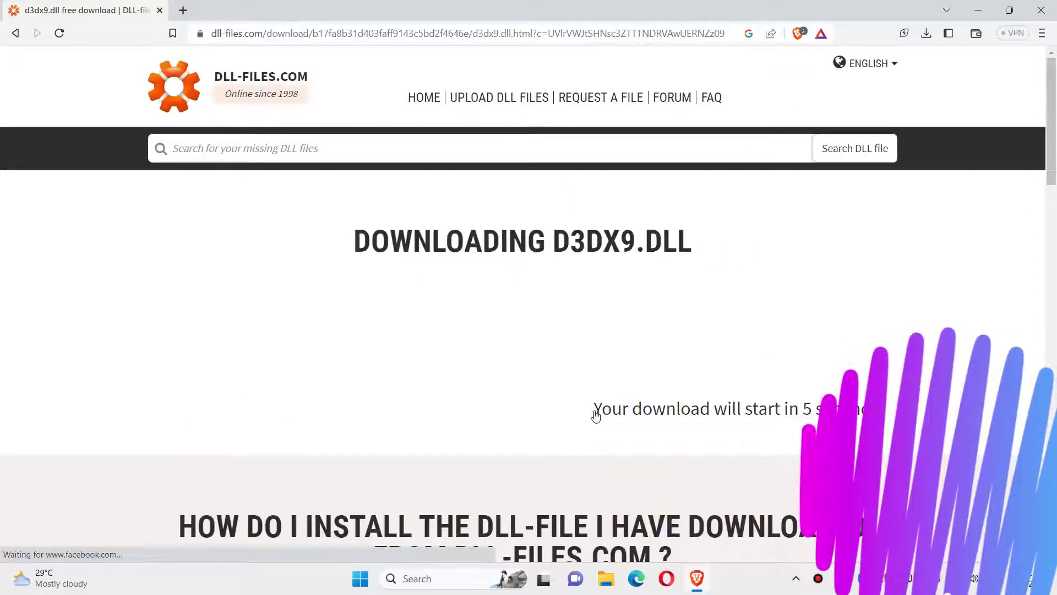
scroll(547, 333, down, 5)
scroll(546, 334, down, 5)
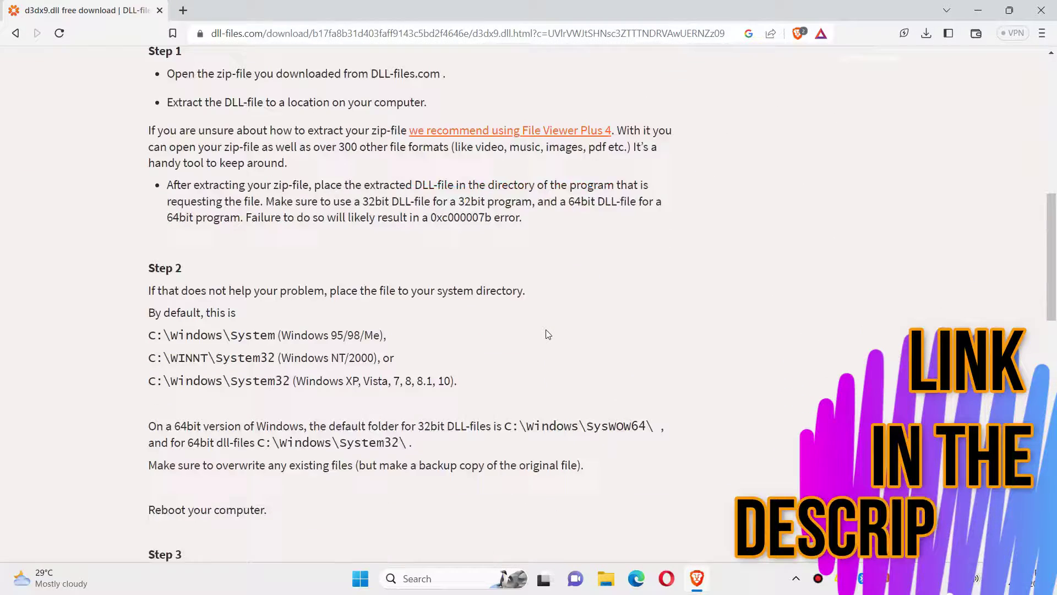
scroll(545, 333, down, 1)
scroll(546, 334, down, 3)
scroll(546, 334, down, 2)
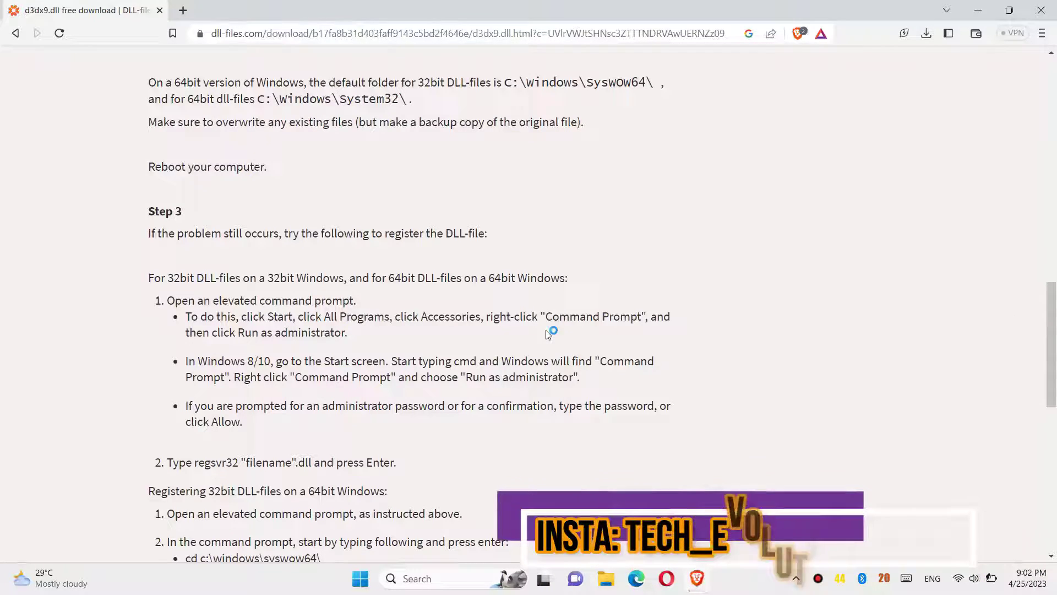
click(413, 308)
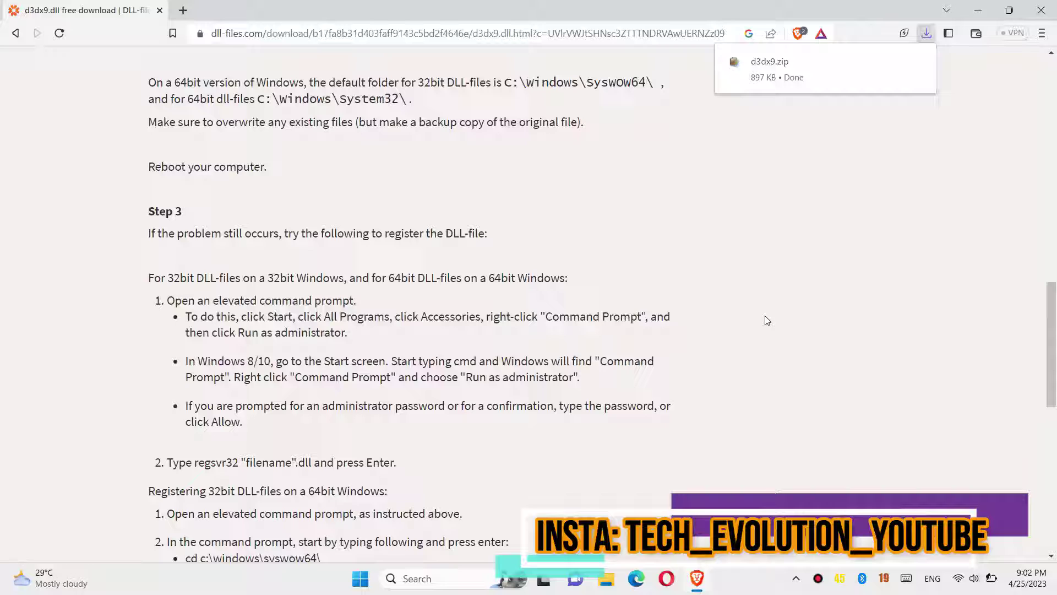
- Open d3dx9.zip in WinRAR, select D3DX9.dll, and minimize the archive
click(769, 61)
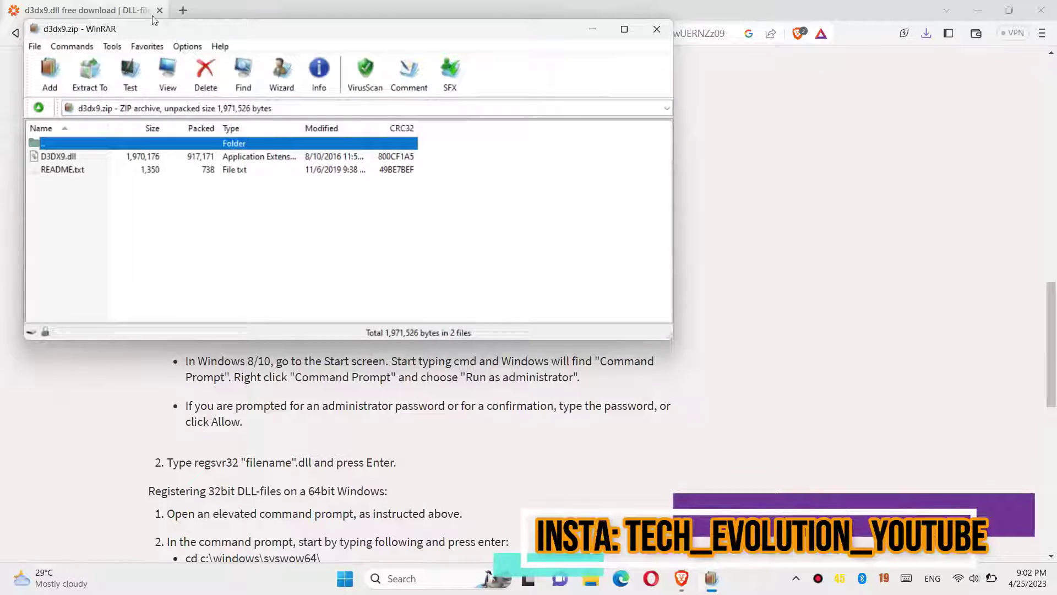
click(71, 158)
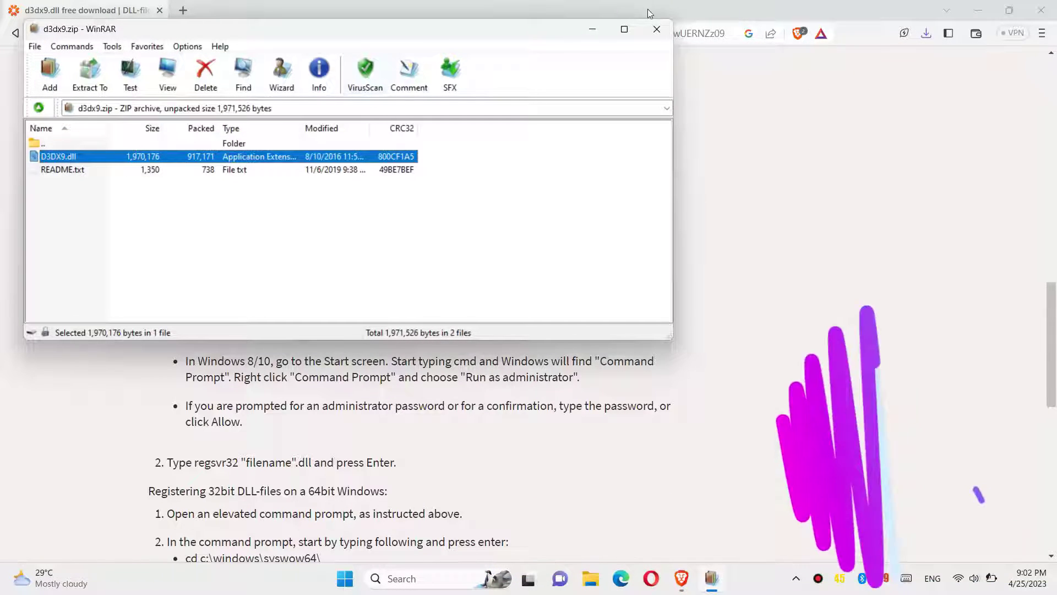
click(592, 31)
- Close the browser and browse from This PC to C:\Windows\System32
click(1041, 10)
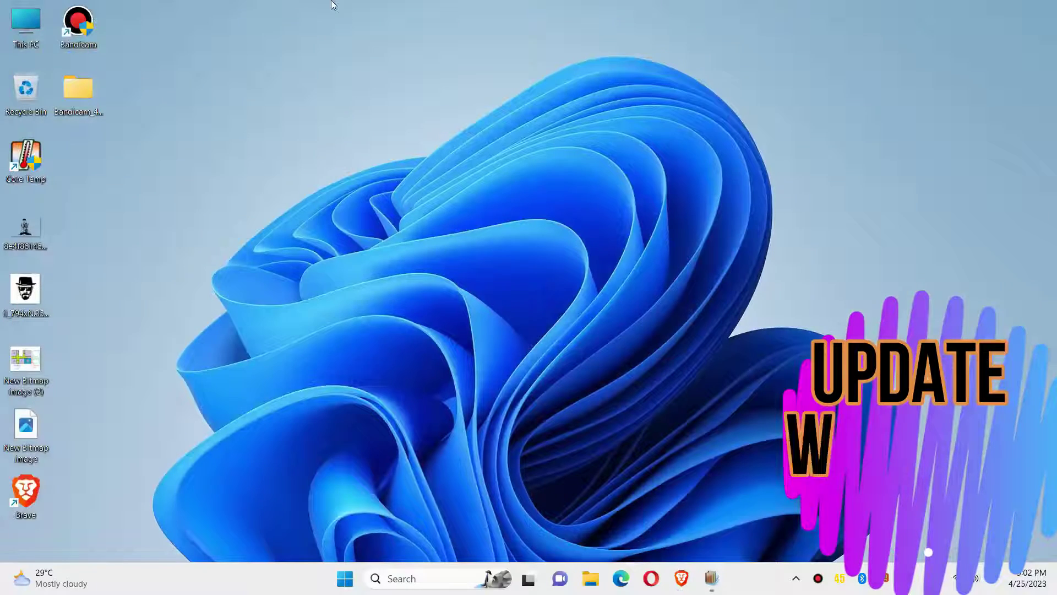
double_click(19, 25)
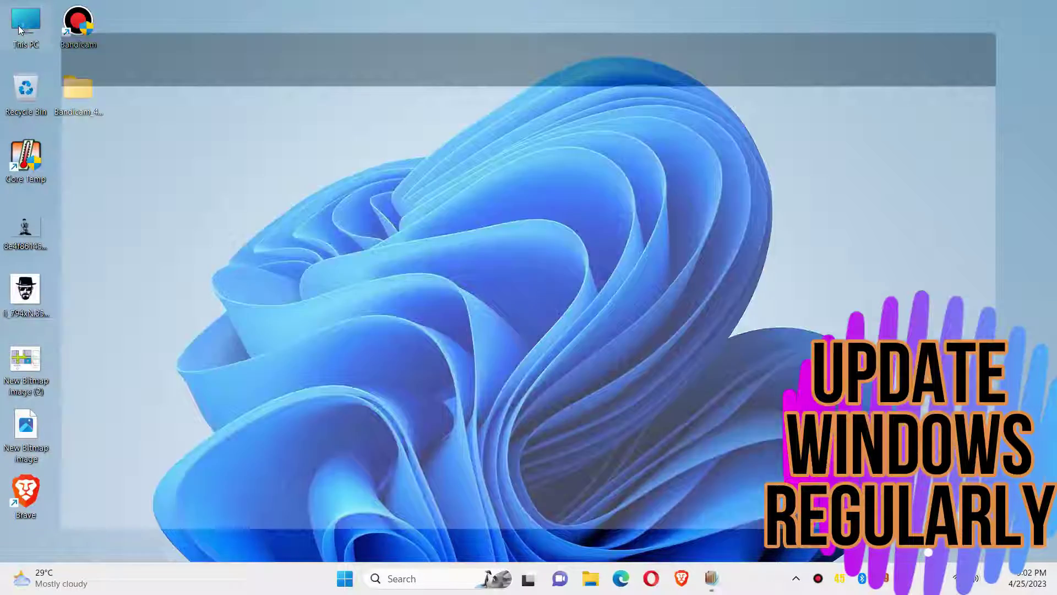
double_click(250, 138)
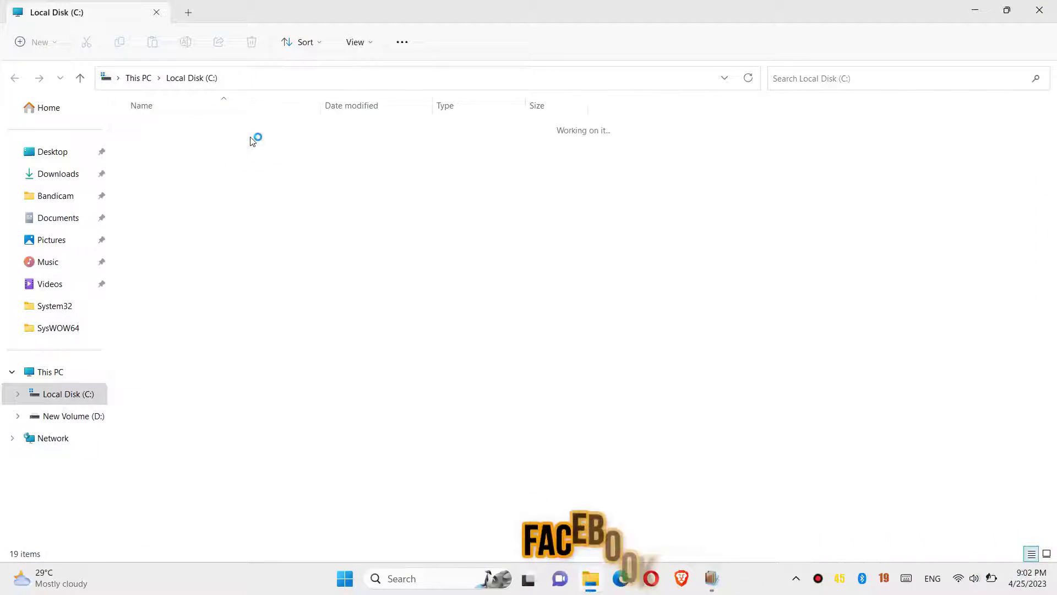
double_click(169, 469)
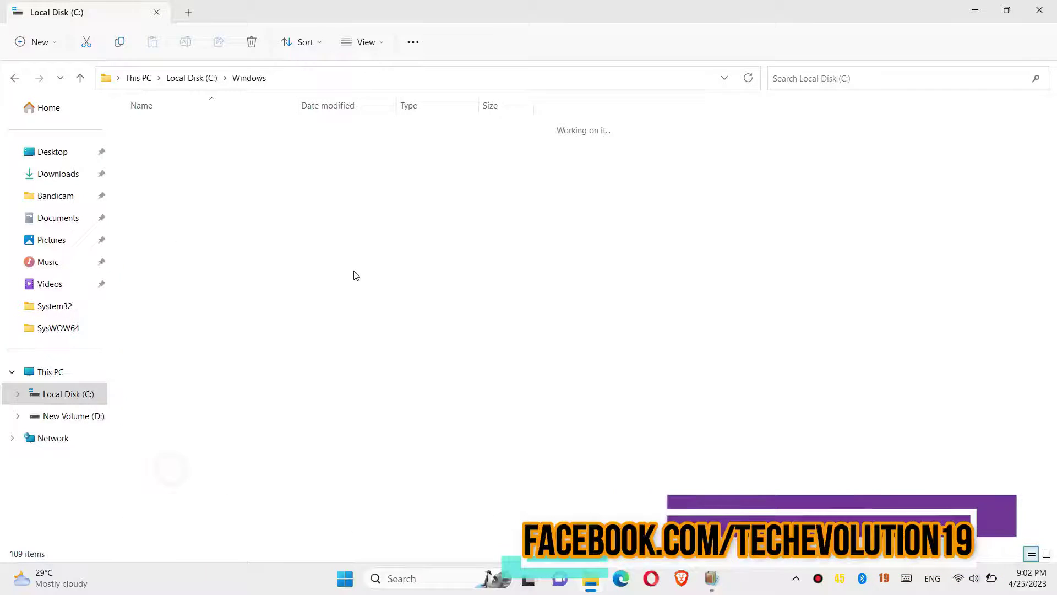
scroll(387, 332, down, 10)
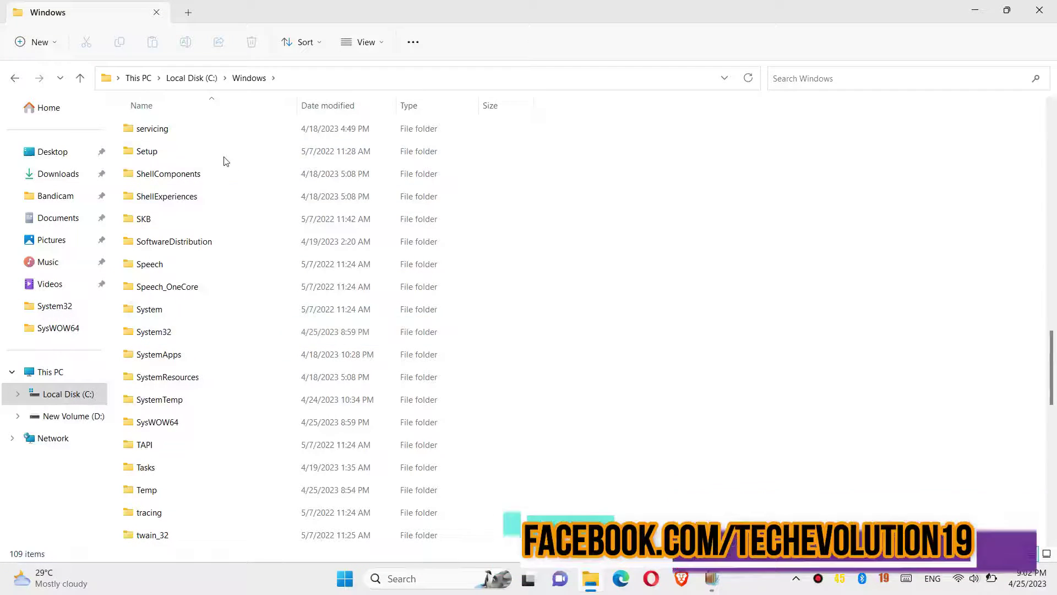
scroll(248, 165, up, 3)
scroll(193, 220, down, 2)
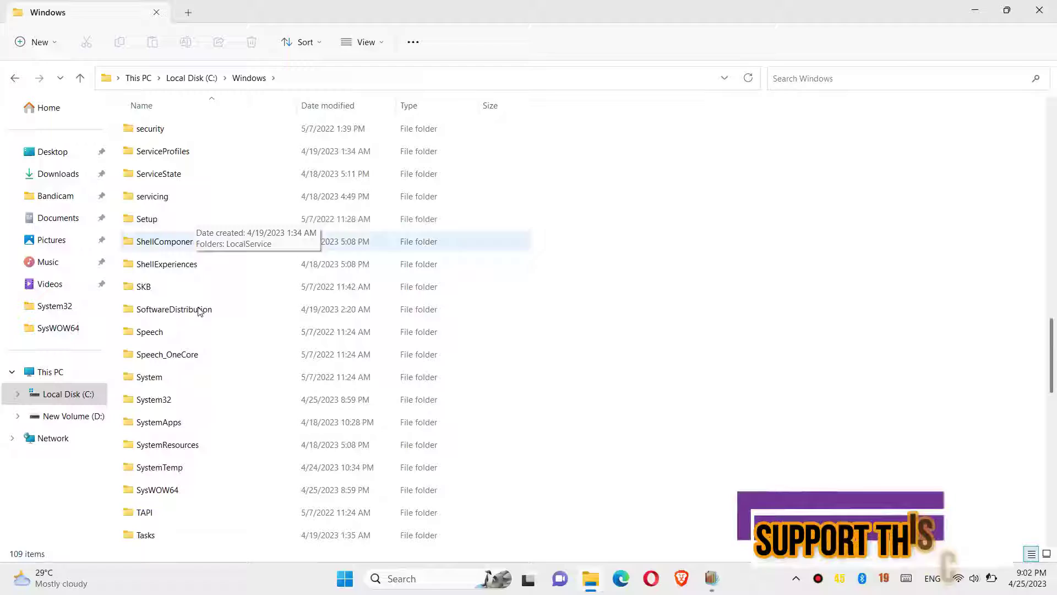
double_click(153, 400)
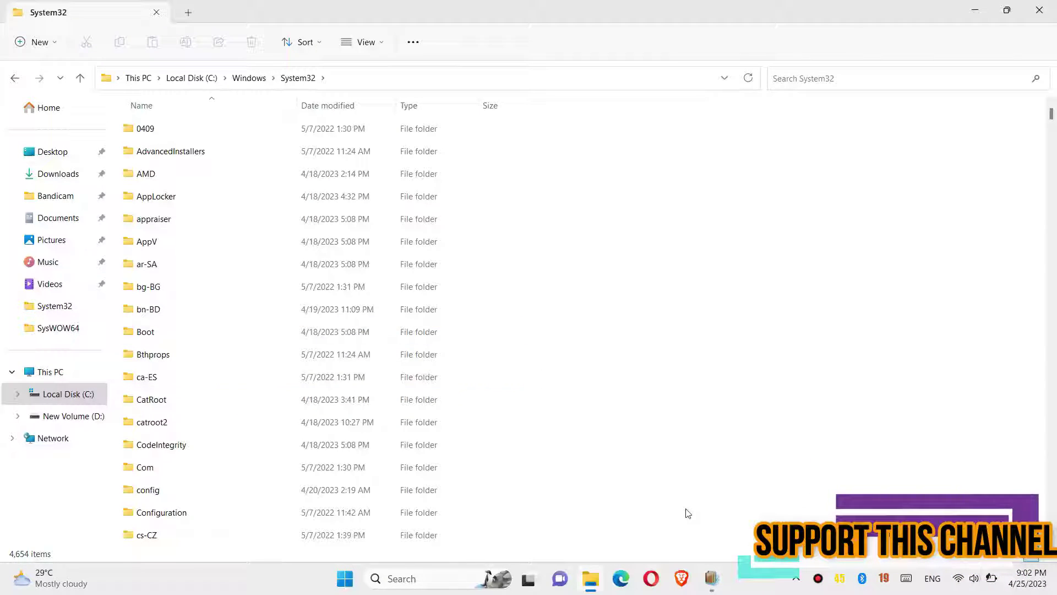
- Drag D3DX9.dll from d3dx9.zip into System32 with admin approval, then return to Windows
click(711, 578)
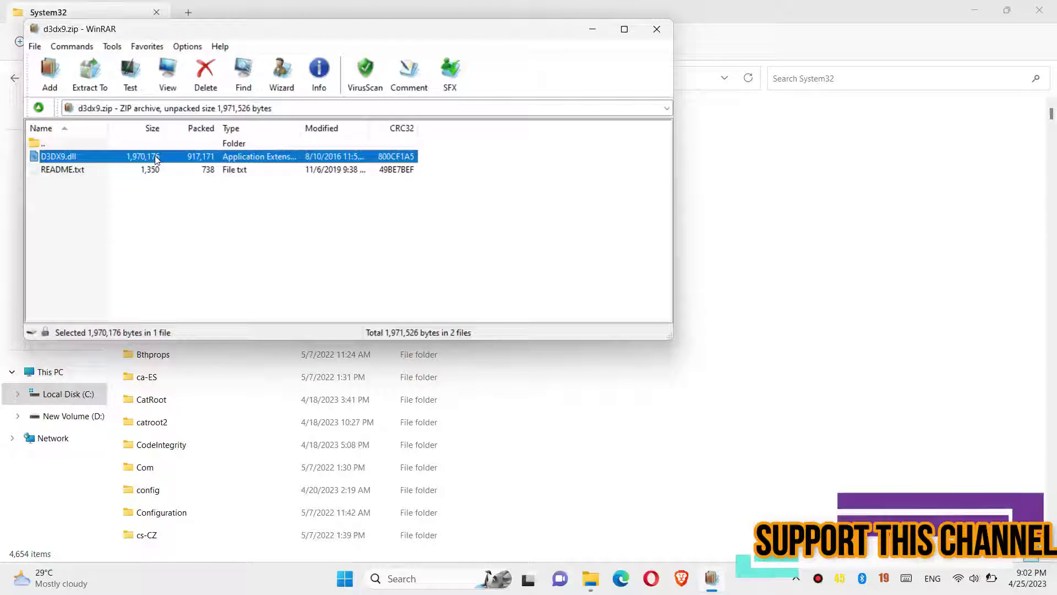
drag(155, 159, 843, 220)
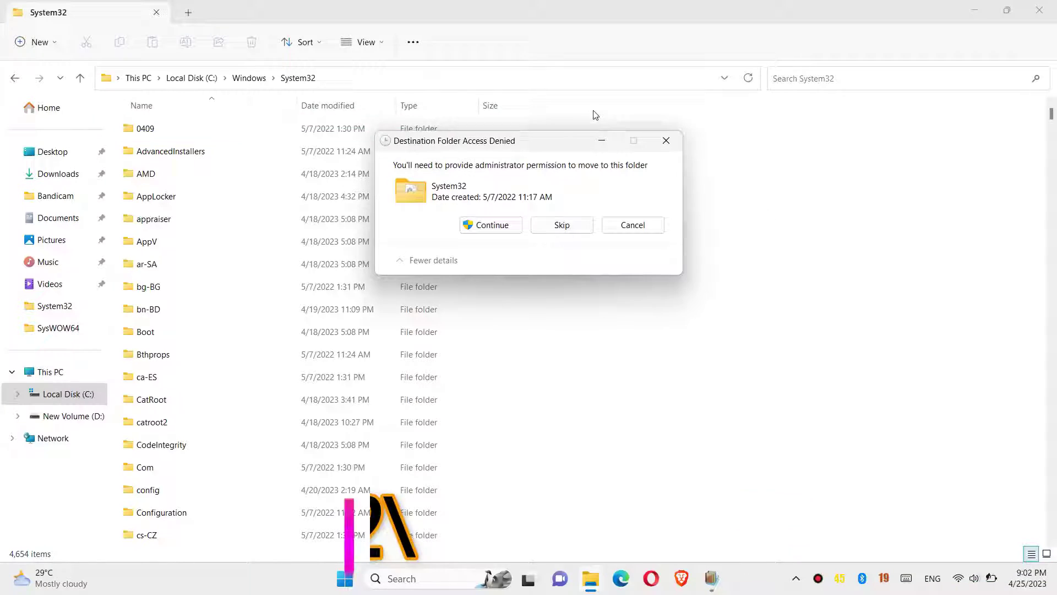
click(492, 225)
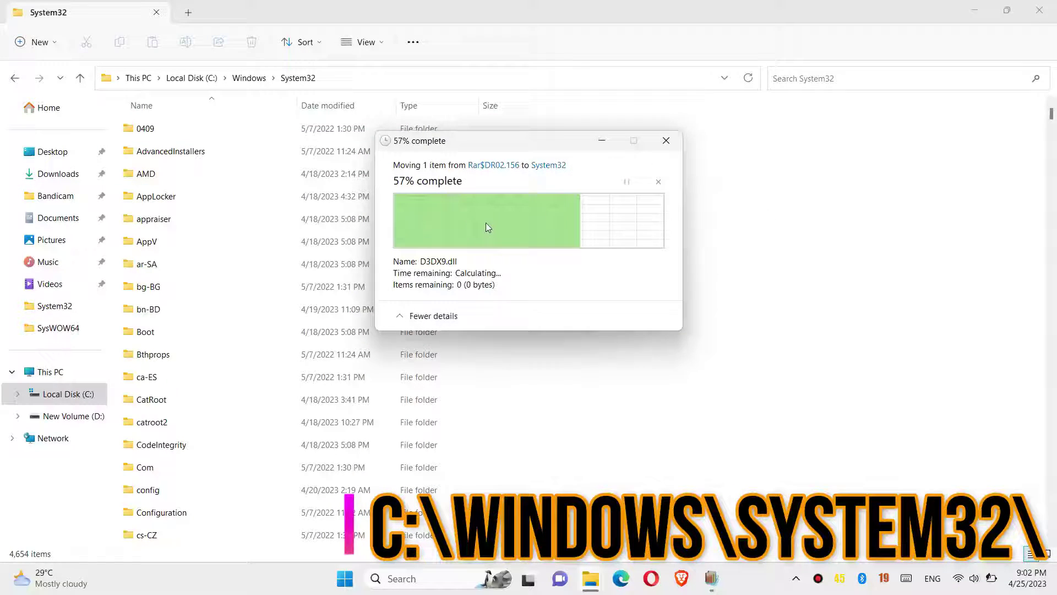
click(13, 77)
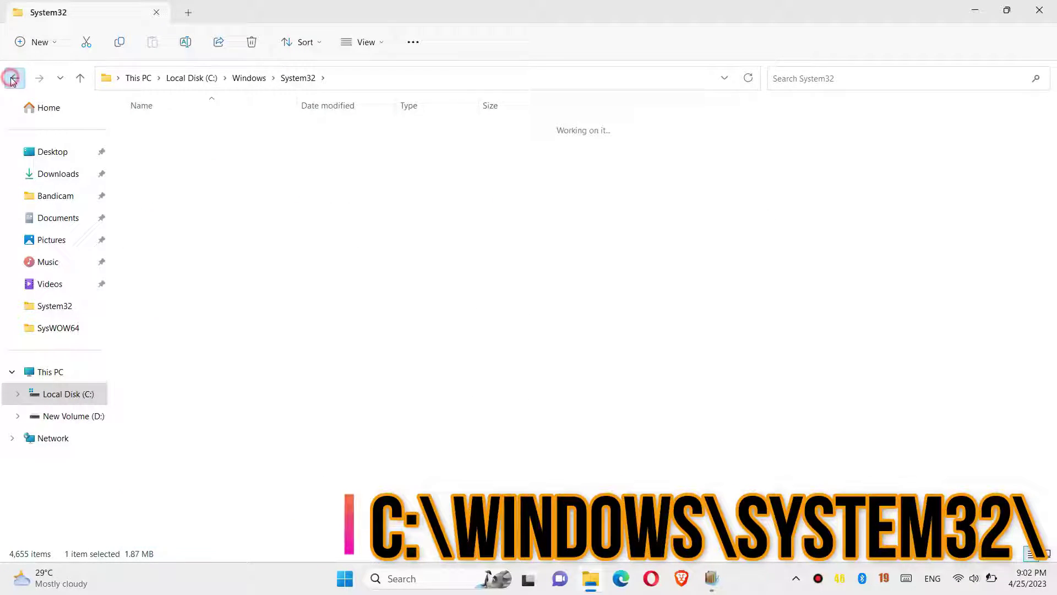
scroll(633, 273, down, 3)
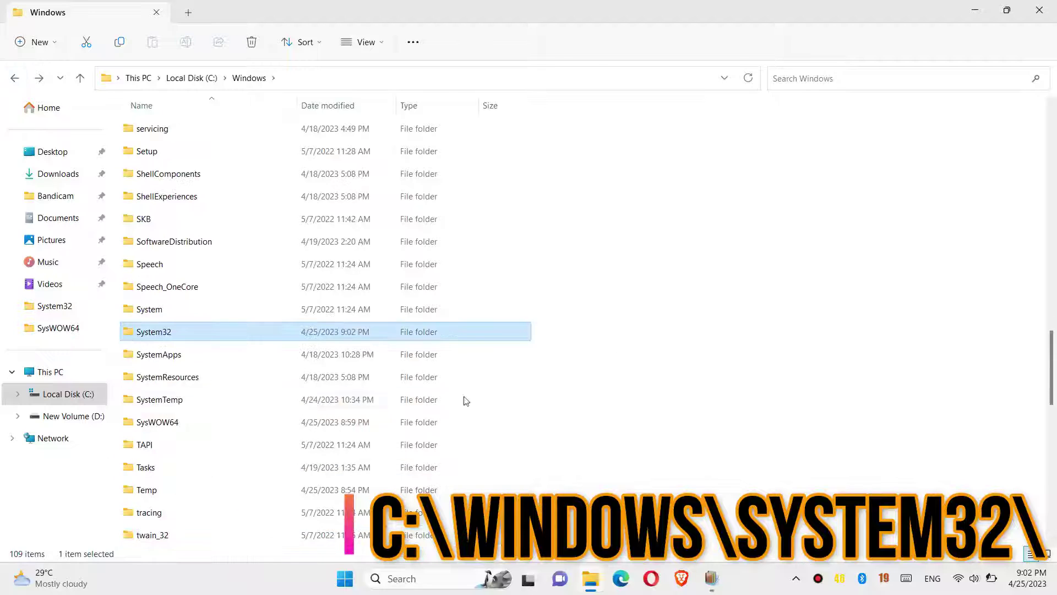
- Open SysWOW64 and drag D3DX9.dll from d3dx9.zip into it with admin approval
double_click(232, 421)
click(711, 579)
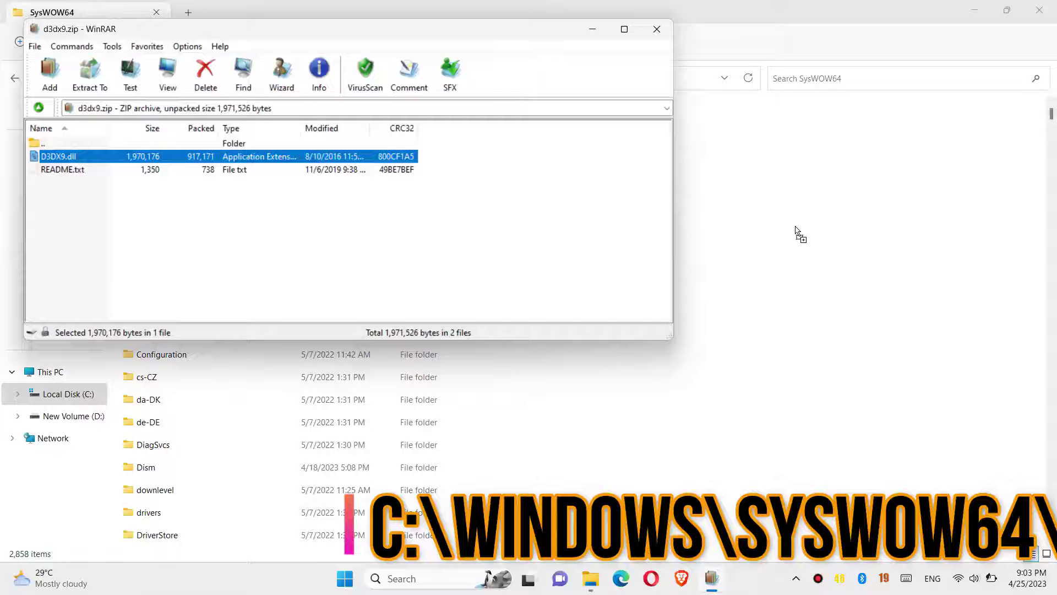
drag(58, 156, 798, 233)
click(490, 225)
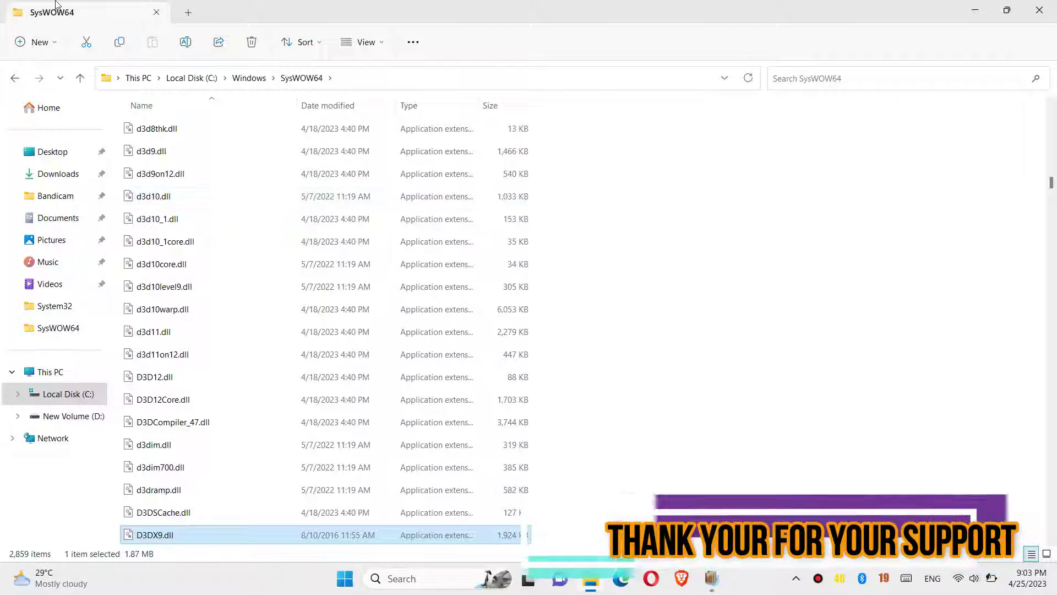
- Close the SysWOW64 window and WinRAR archive, then open the Start menu
click(1038, 10)
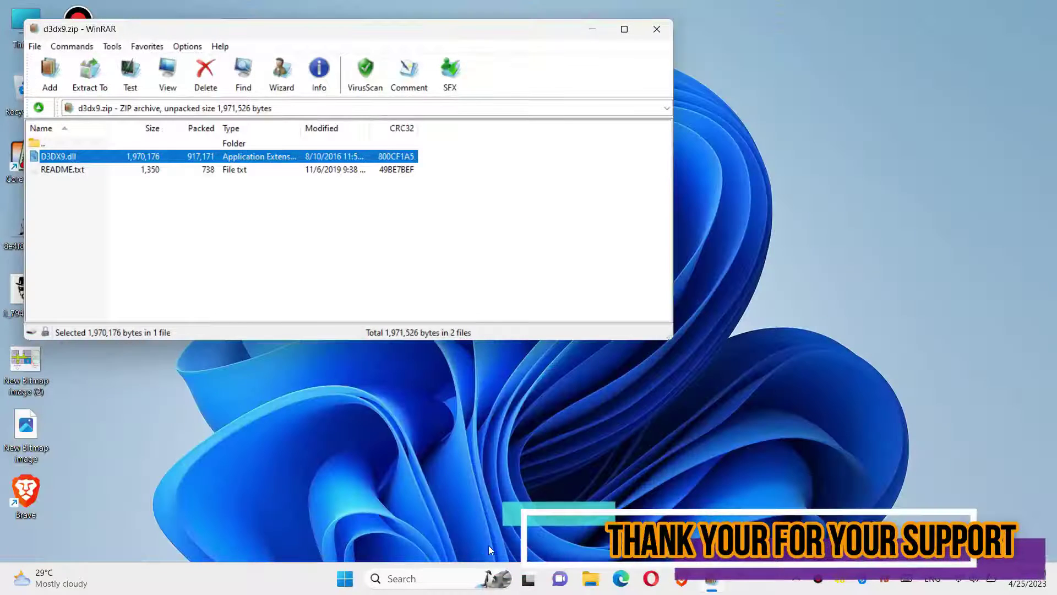
click(657, 29)
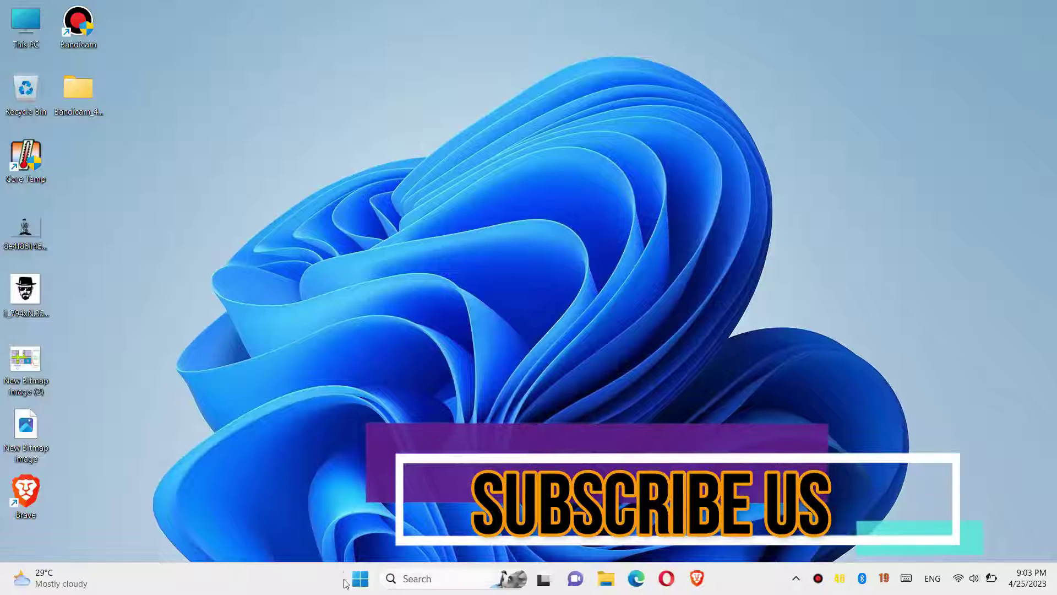
click(357, 577)
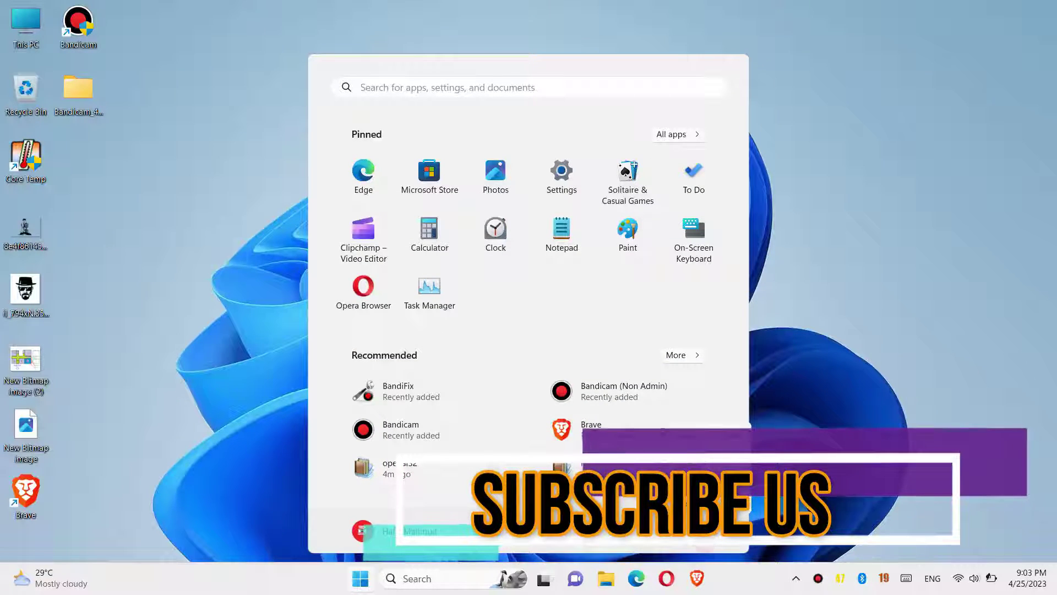